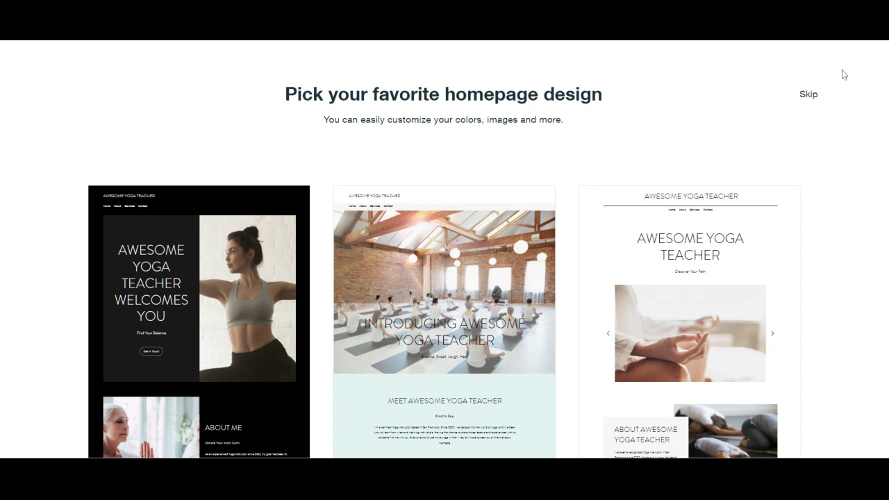
# Choose the white homepage design that has the photo slideshow of meditating hands below the title
pyautogui.moveTo(512, 332)
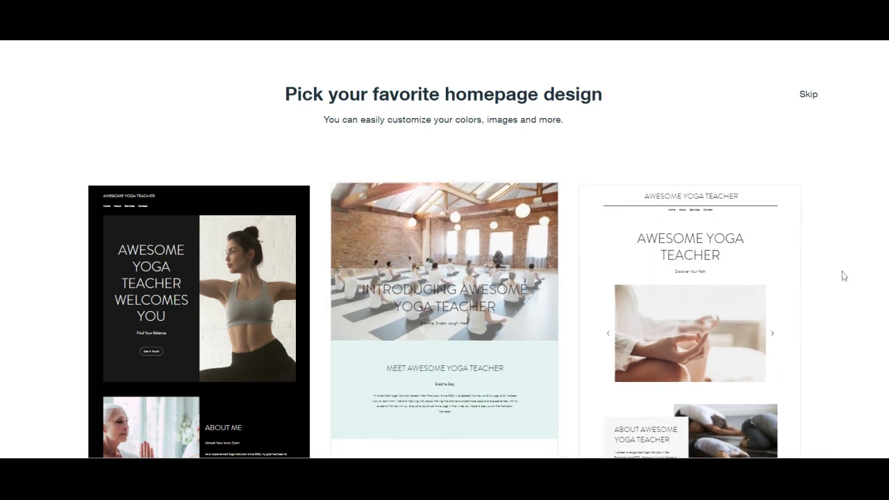
pyautogui.moveTo(785, 230)
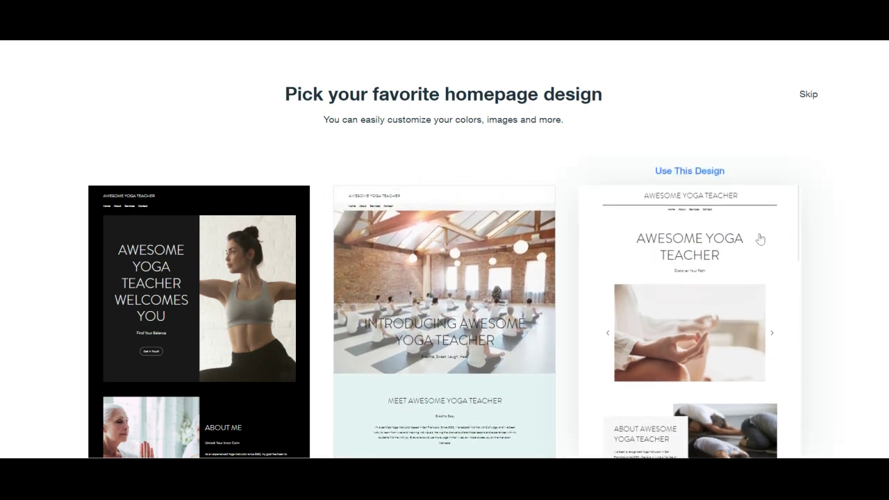
pyautogui.click(760, 240)
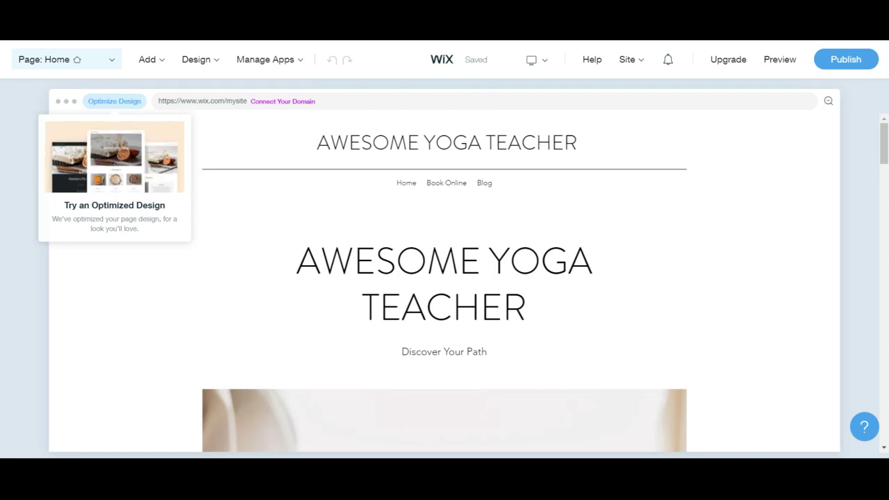
# Open the booking services management for the home page section that shows the three yoga classes
pyautogui.moveTo(887, 151); pyautogui.dragTo(881, 237)
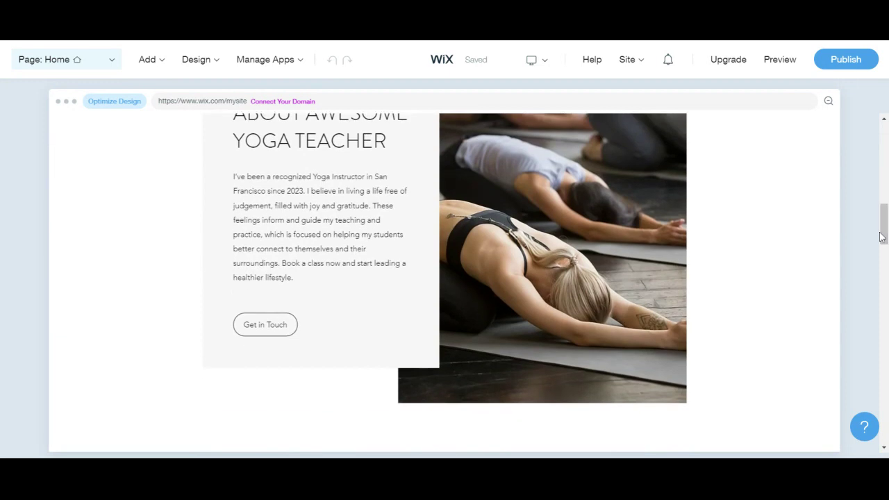
pyautogui.moveTo(328, 197)
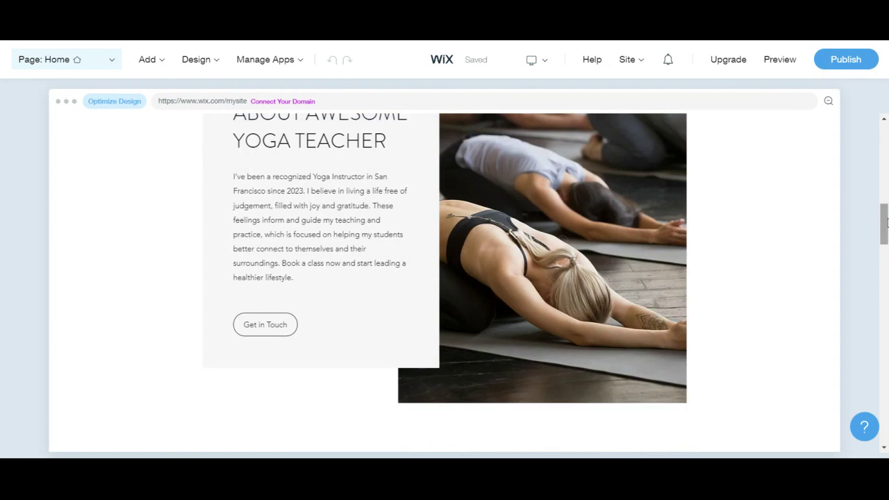
pyautogui.moveTo(884, 223); pyautogui.dragTo(887, 270)
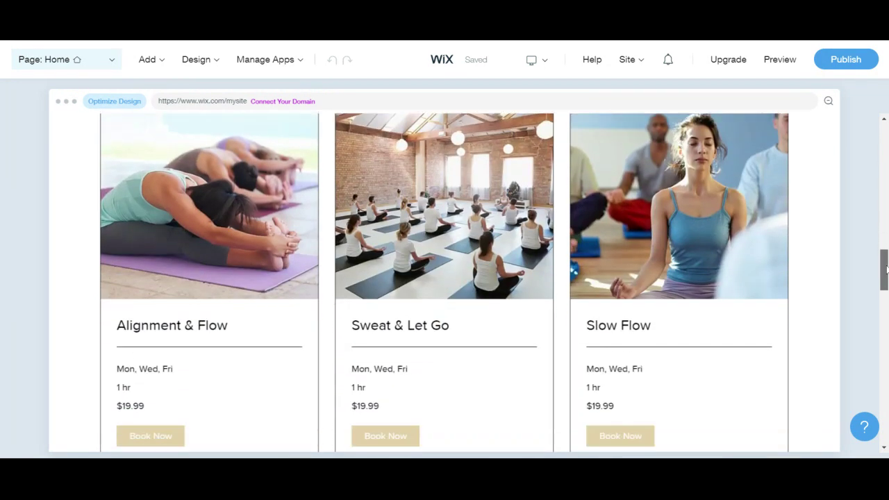
pyautogui.moveTo(706, 217)
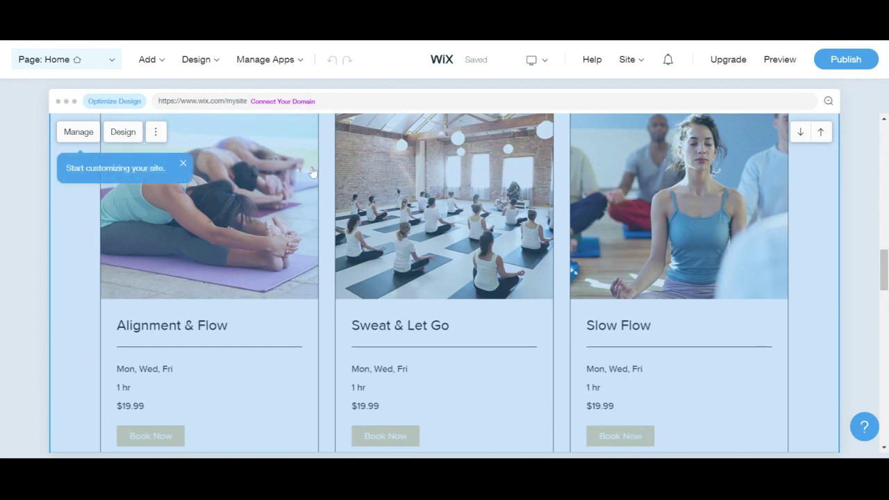
pyautogui.click(78, 132)
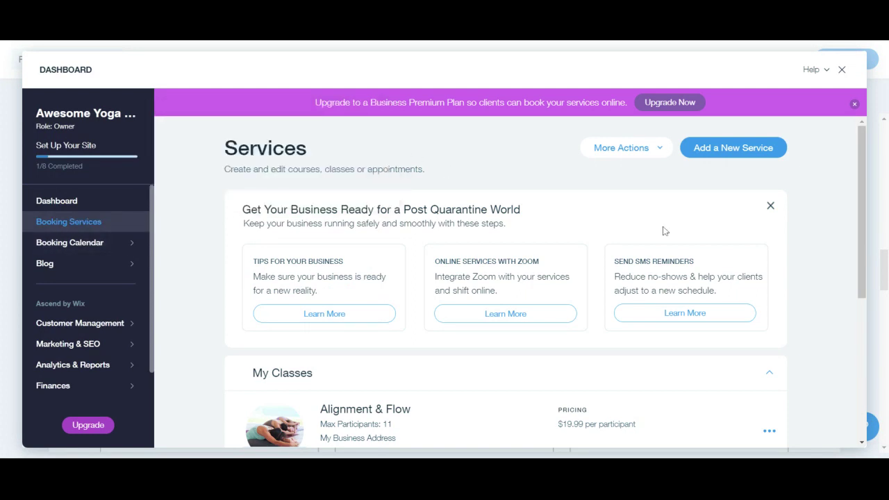
# Open the Alignment & Flow class and review its general info, capacity, pricing, location and scheduling settings
pyautogui.moveTo(862, 196); pyautogui.dragTo(863, 312)
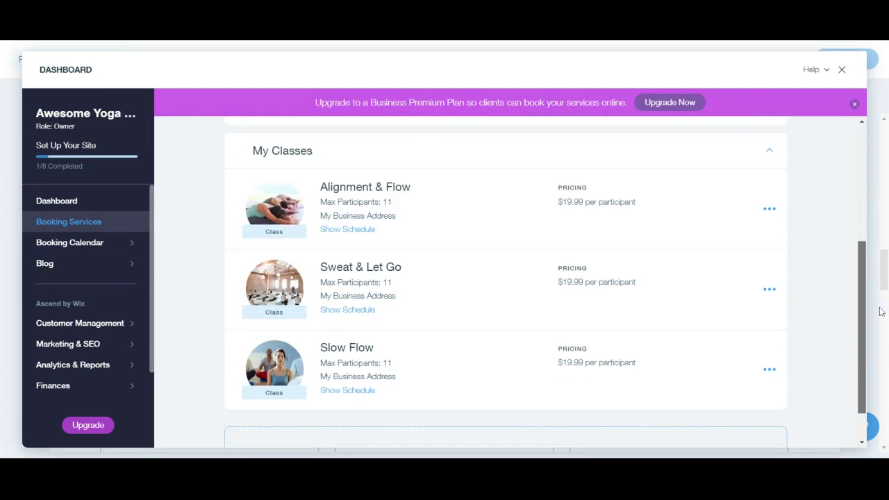
pyautogui.click(272, 205)
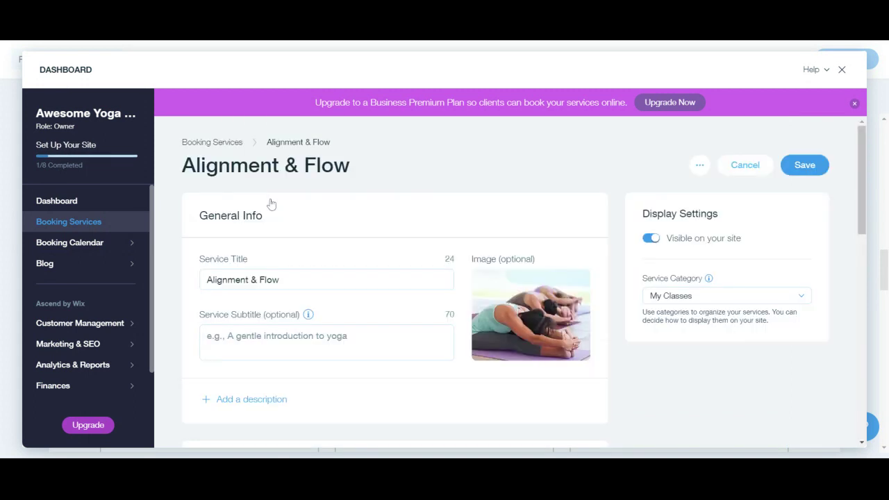
pyautogui.moveTo(554, 316)
pyautogui.moveTo(863, 176); pyautogui.dragTo(860, 297)
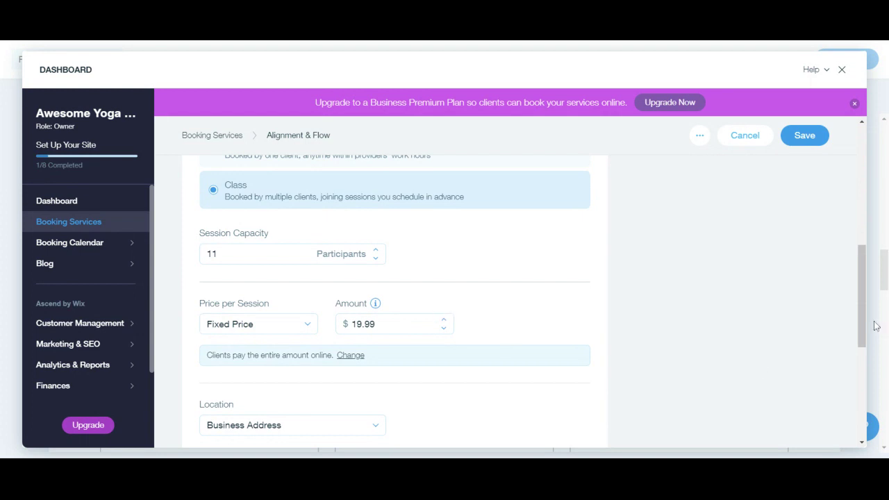
pyautogui.moveTo(866, 315); pyautogui.dragTo(851, 424)
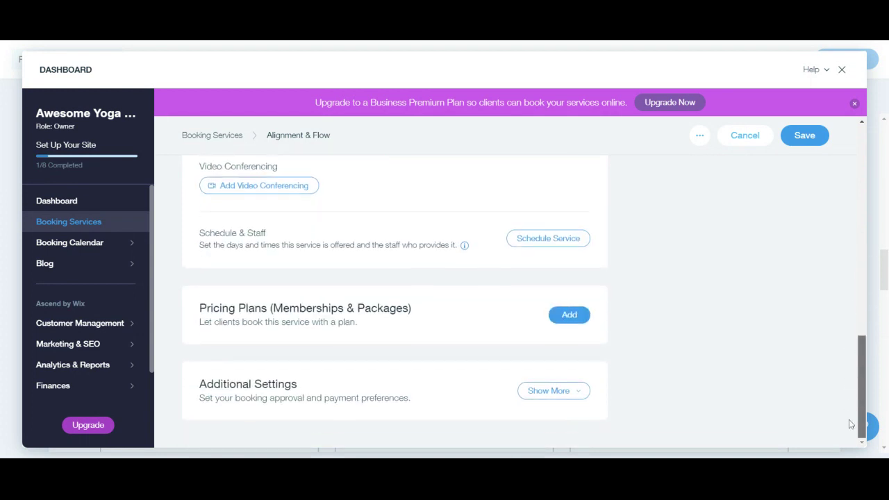
pyautogui.scroll(15, 848, 419)
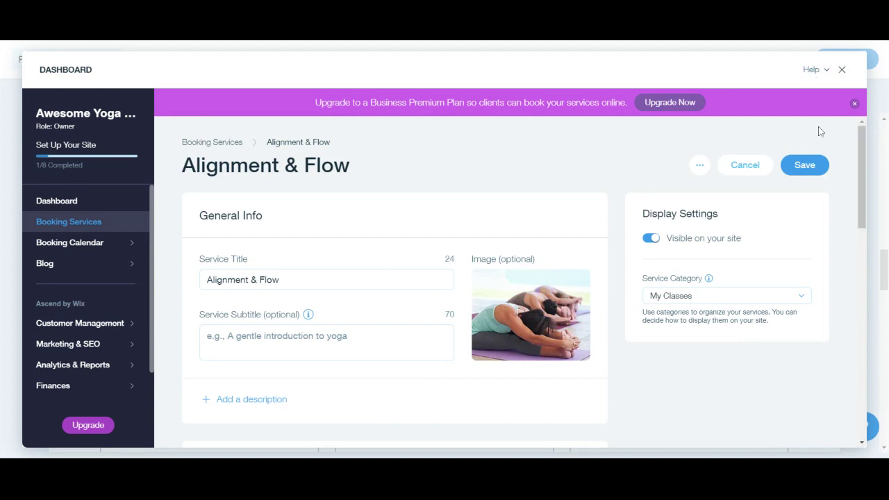
# Save the Alignment & Flow service, dismissing the premium upgrade offer and the work hours suggestion
pyautogui.click(806, 174)
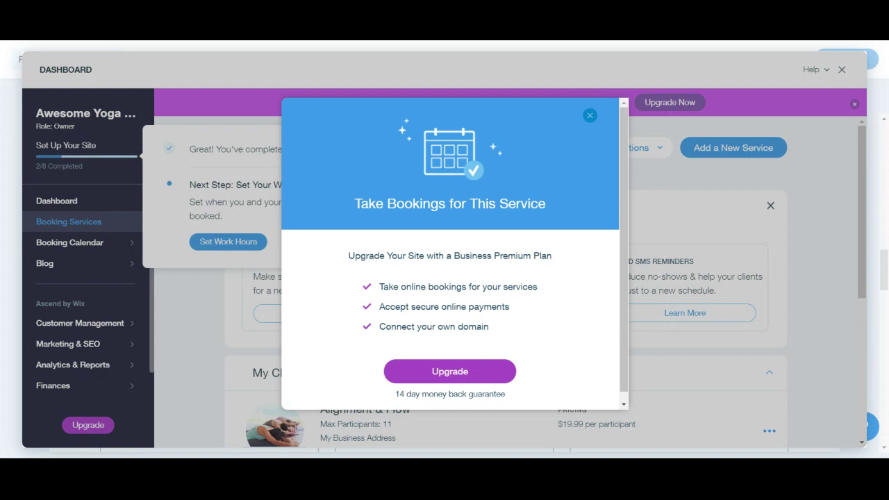
pyautogui.click(590, 116)
pyautogui.scroll(-5, 591, 123)
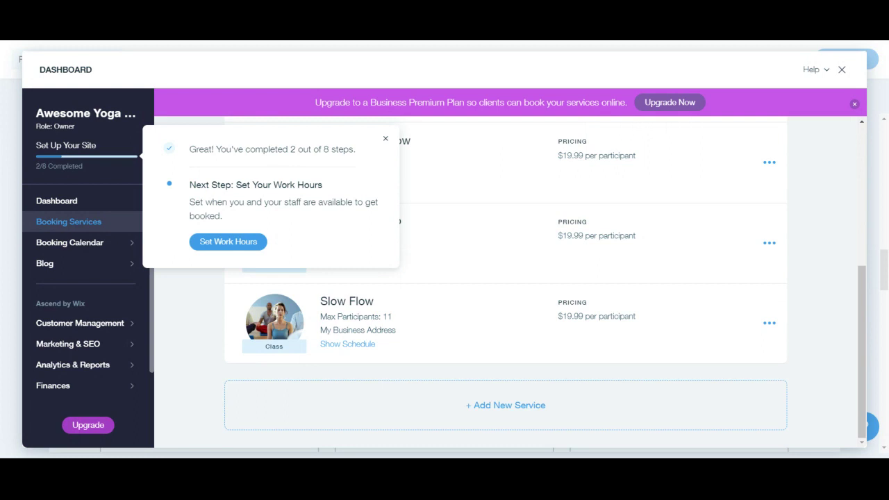
pyautogui.click(385, 141)
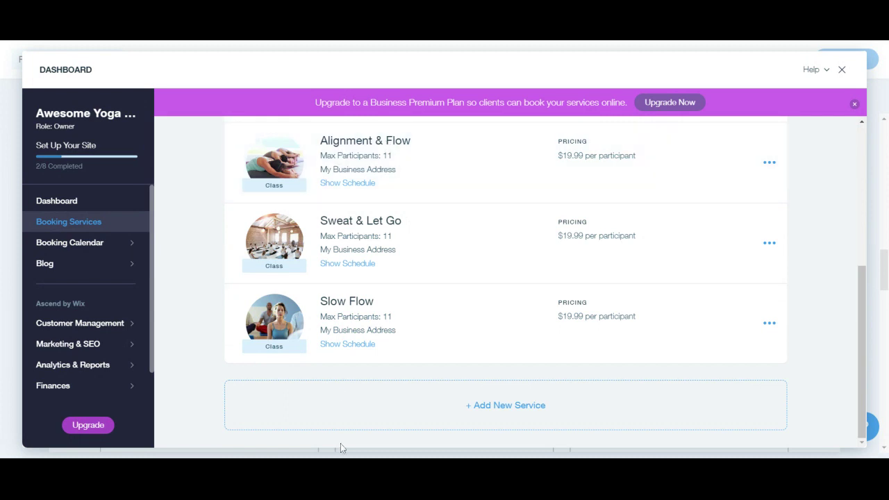
# Open the Booking Calendar and look through its weekly schedule of sessions
pyautogui.click(101, 250)
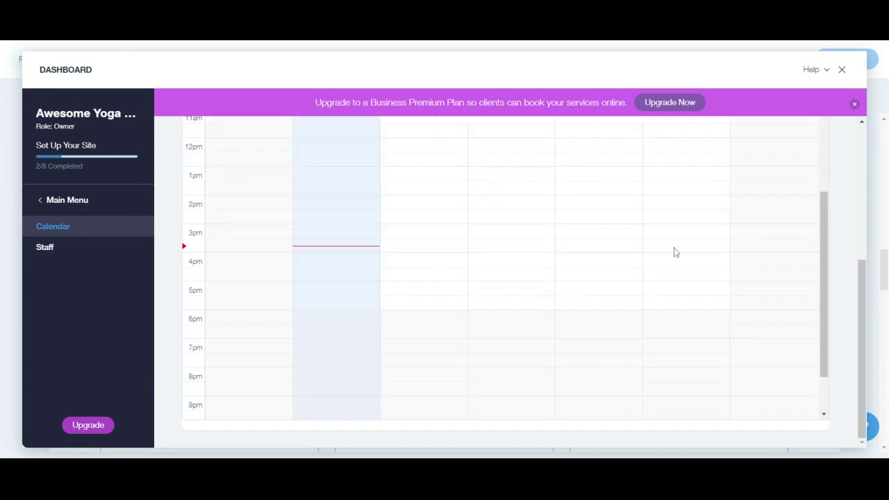
pyautogui.moveTo(821, 272); pyautogui.dragTo(816, 130)
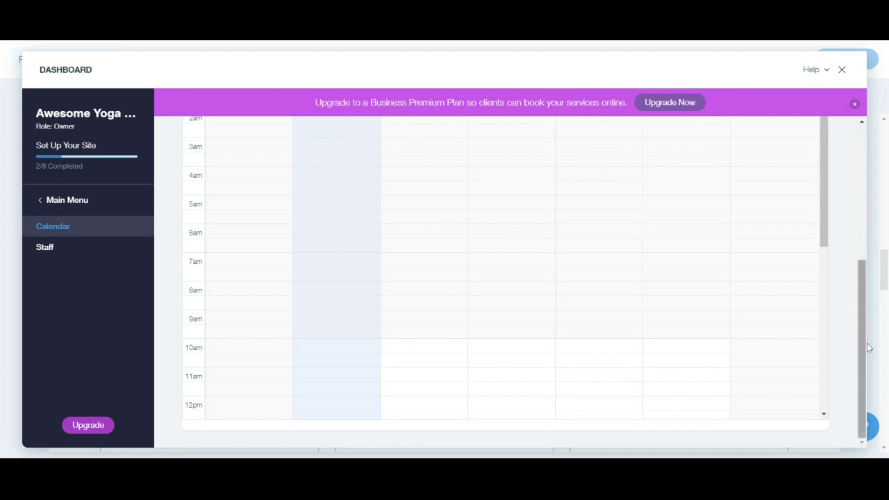
pyautogui.moveTo(869, 347); pyautogui.dragTo(874, 195)
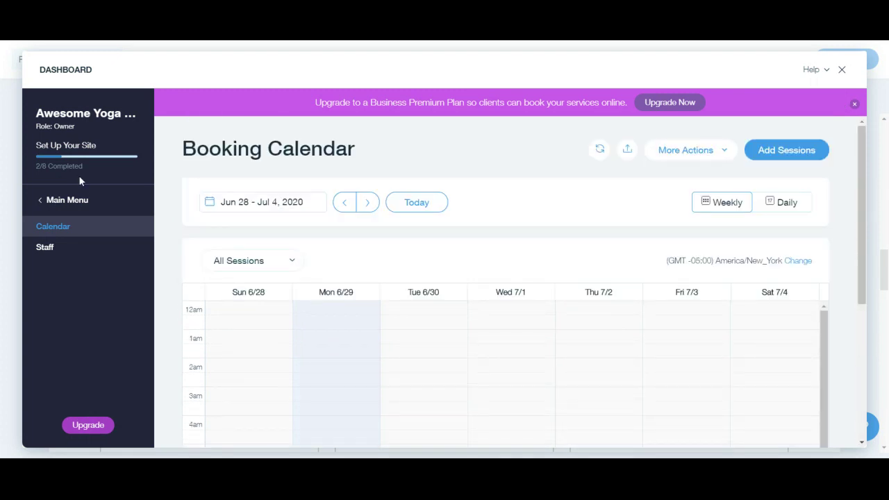
# Review the blog's published posts, and return to the site editor without adding a Member's Area
pyautogui.click(69, 204)
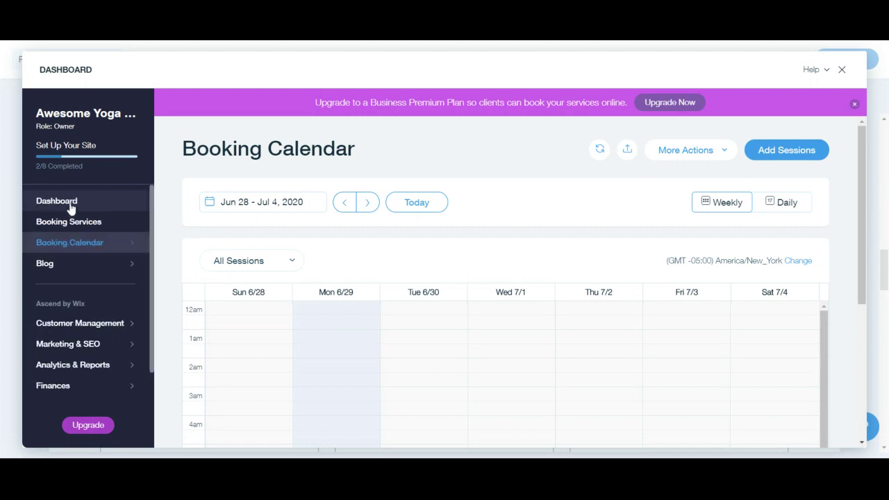
pyautogui.click(109, 272)
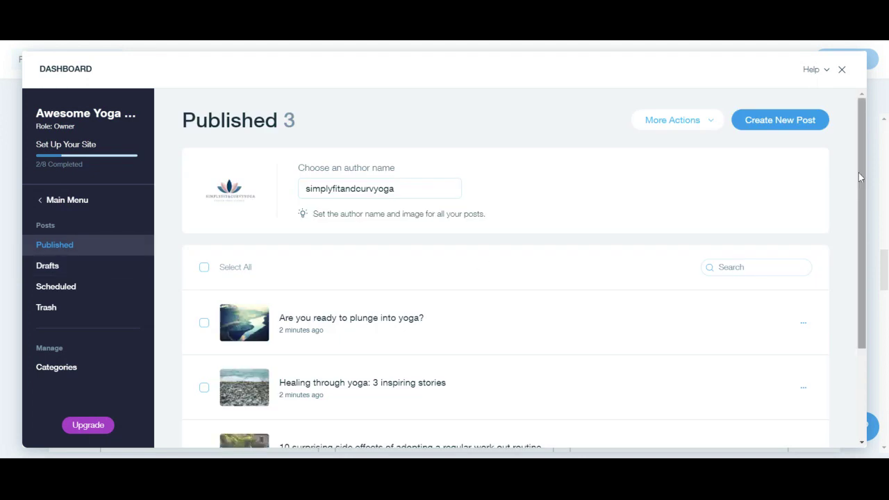
pyautogui.moveTo(861, 177); pyautogui.dragTo(850, 274)
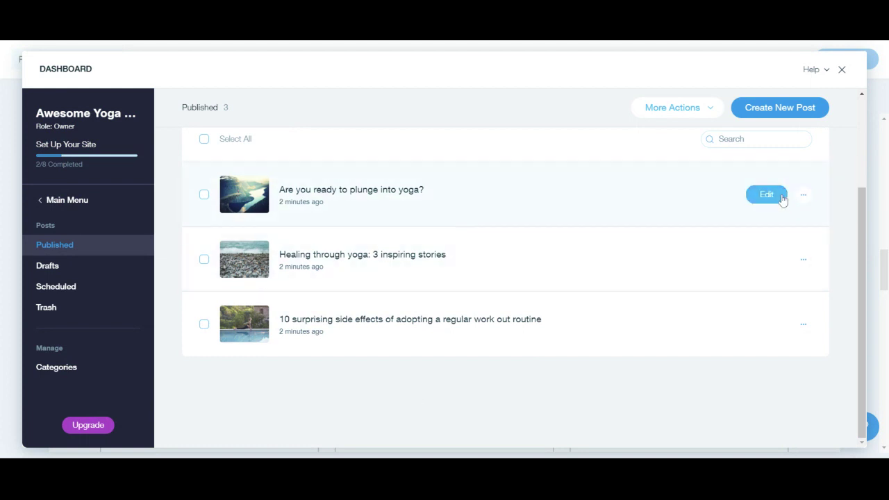
pyautogui.click(844, 73)
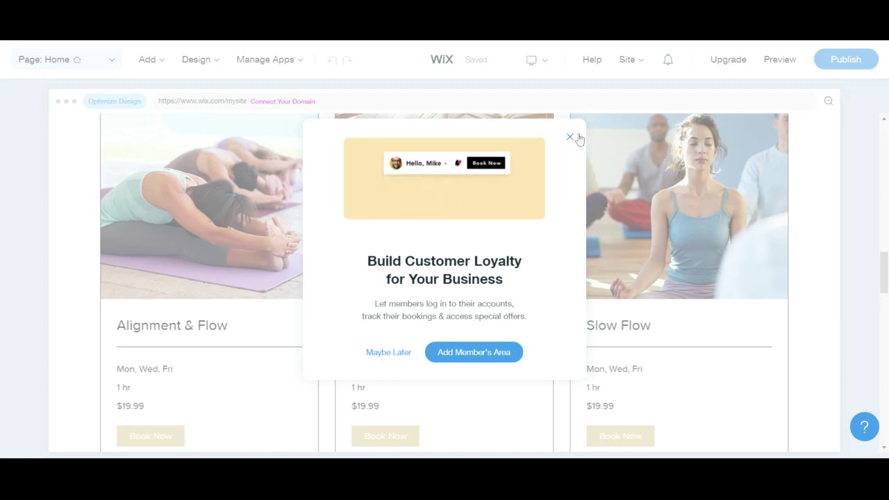
pyautogui.click(397, 354)
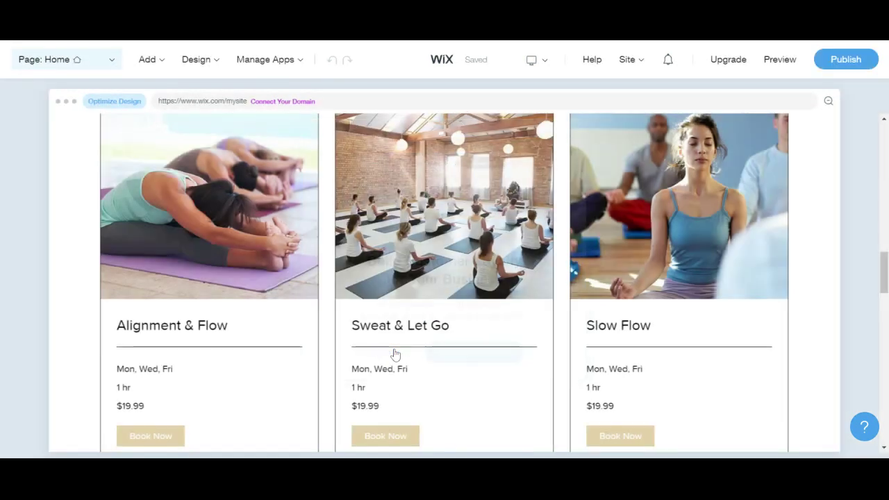
# Preview the site and examine the whole home page from the header to the footer
pyautogui.click(772, 71)
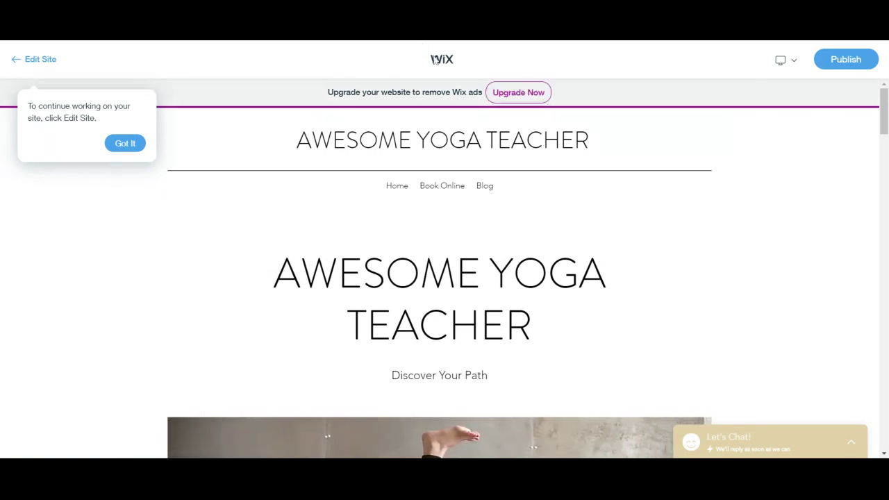
pyautogui.scroll(-6, 444, 278)
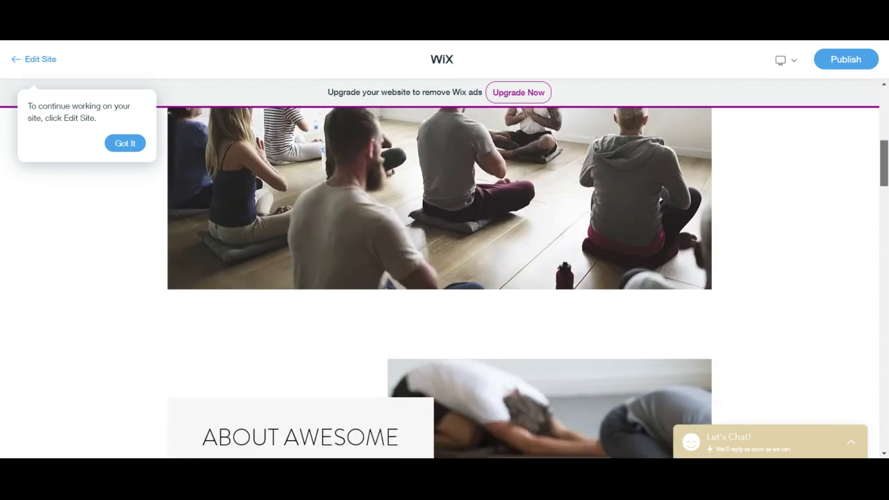
pyautogui.scroll(3, 444, 278)
pyautogui.scroll(-2, 445, 278)
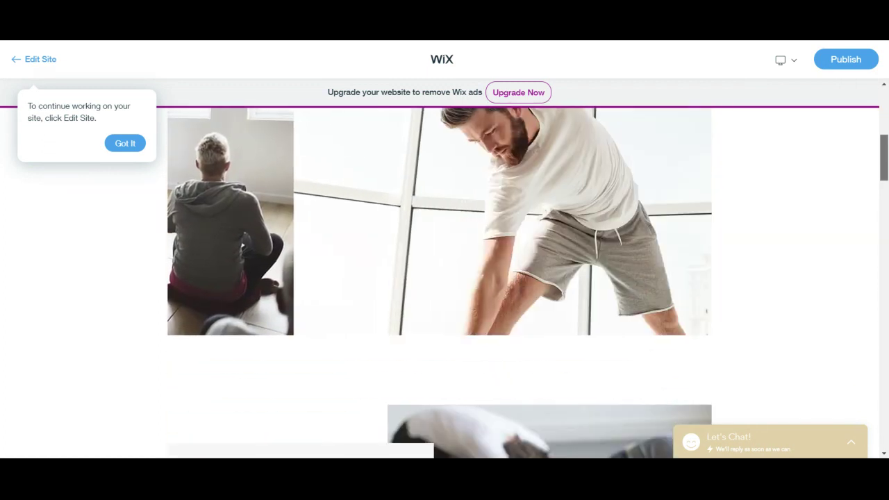
pyautogui.scroll(-10, 445, 278)
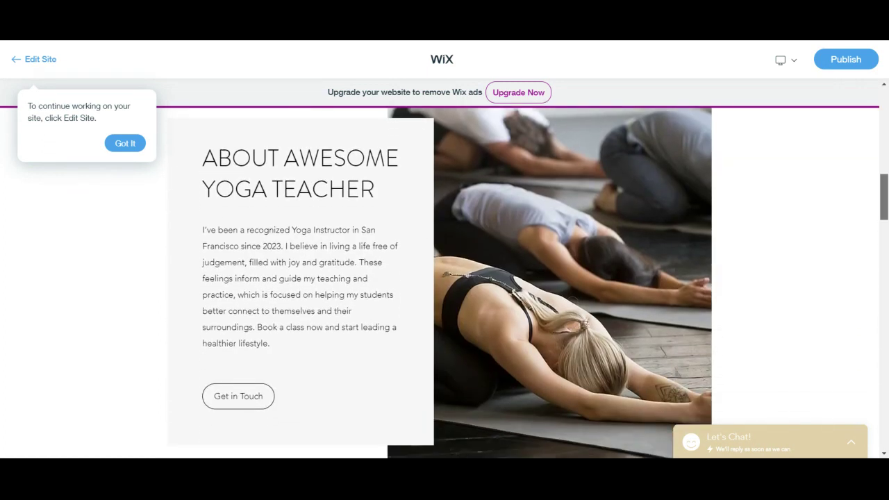
pyautogui.scroll(-8, 445, 278)
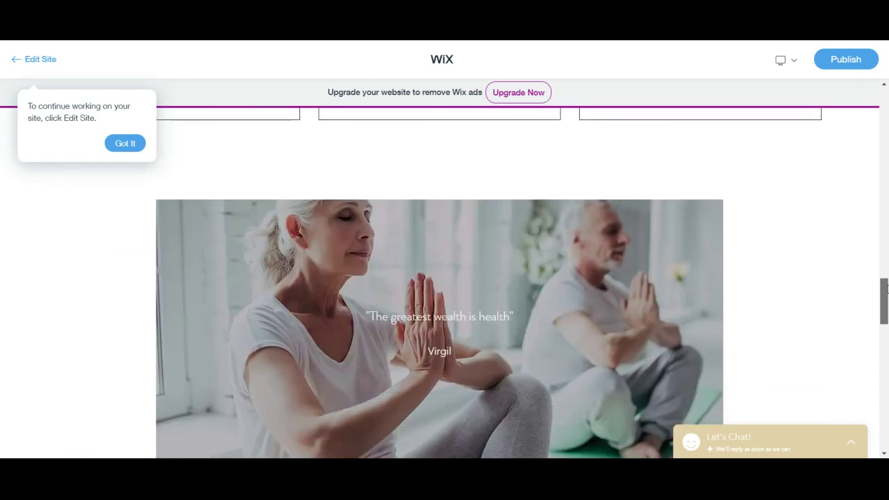
pyautogui.scroll(-3, 445, 278)
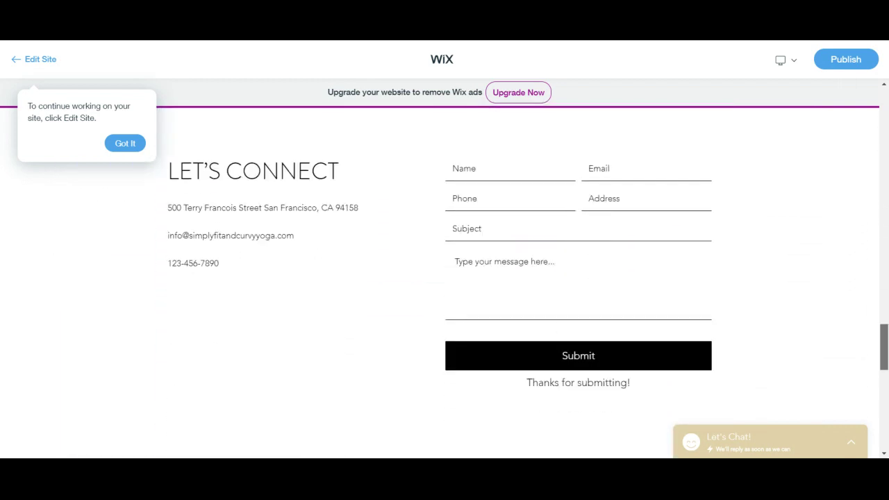
pyautogui.scroll(-8, 445, 278)
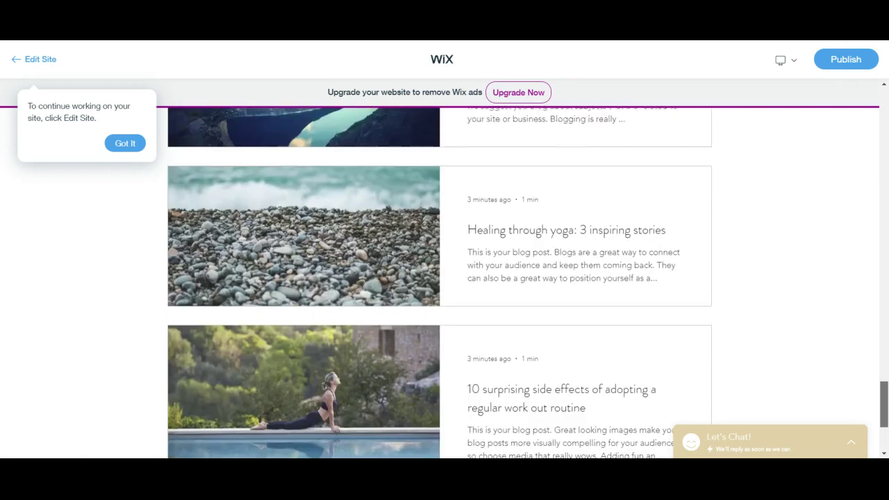
pyautogui.scroll(-2, 444, 278)
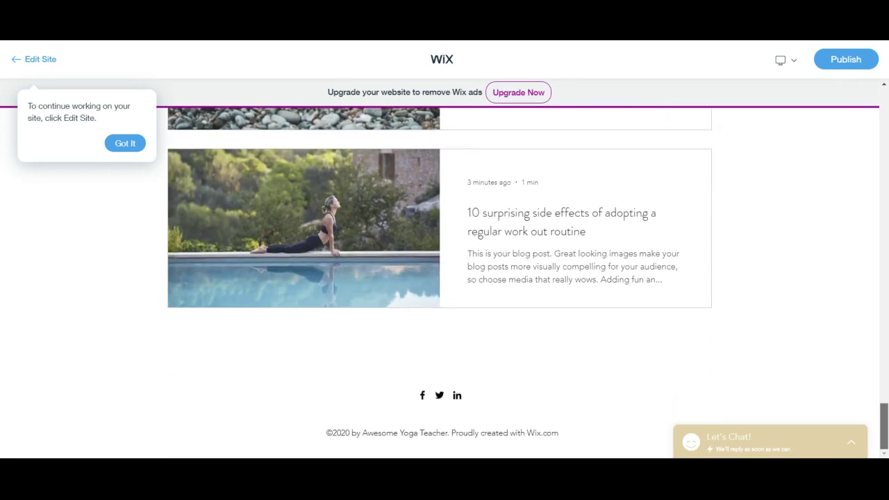
pyautogui.moveTo(885, 436); pyautogui.dragTo(886, 123)
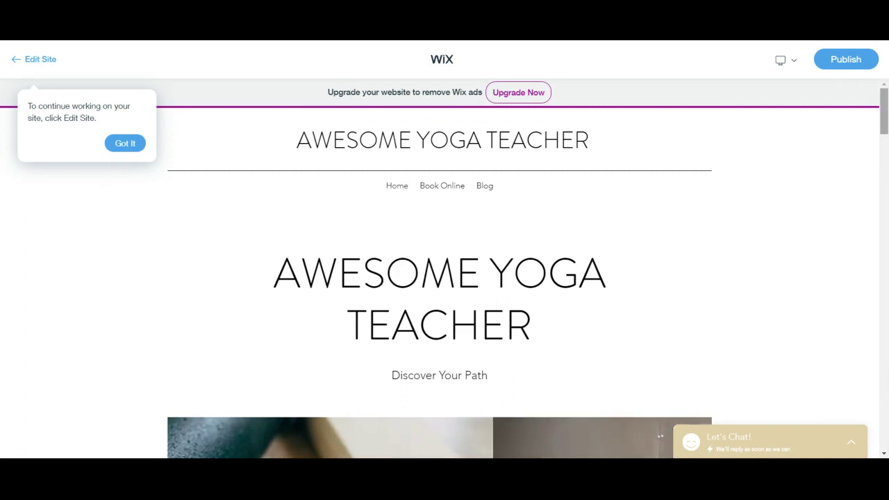